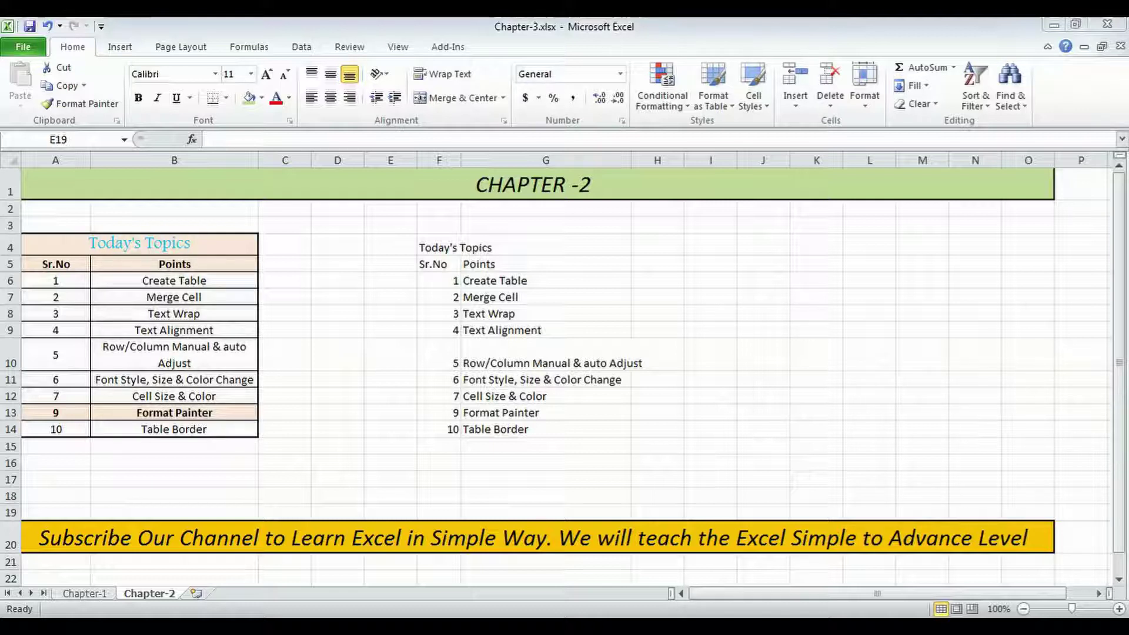
Merge and center the "Today's Topics" title across F4:G4 and wrap the text throughout the unformatted table F4:G14.
{"action": "left_click_drag", "start_coordinate": [438, 245], "coordinate": [545, 246]}
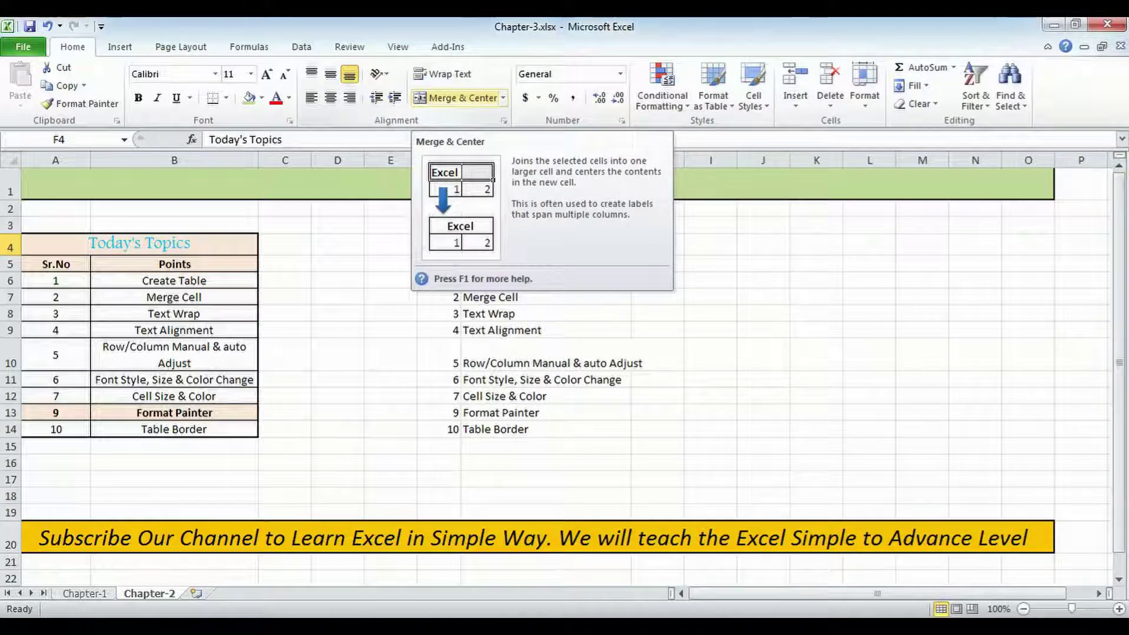
{"action": "left_click", "coordinate": [456, 98]}
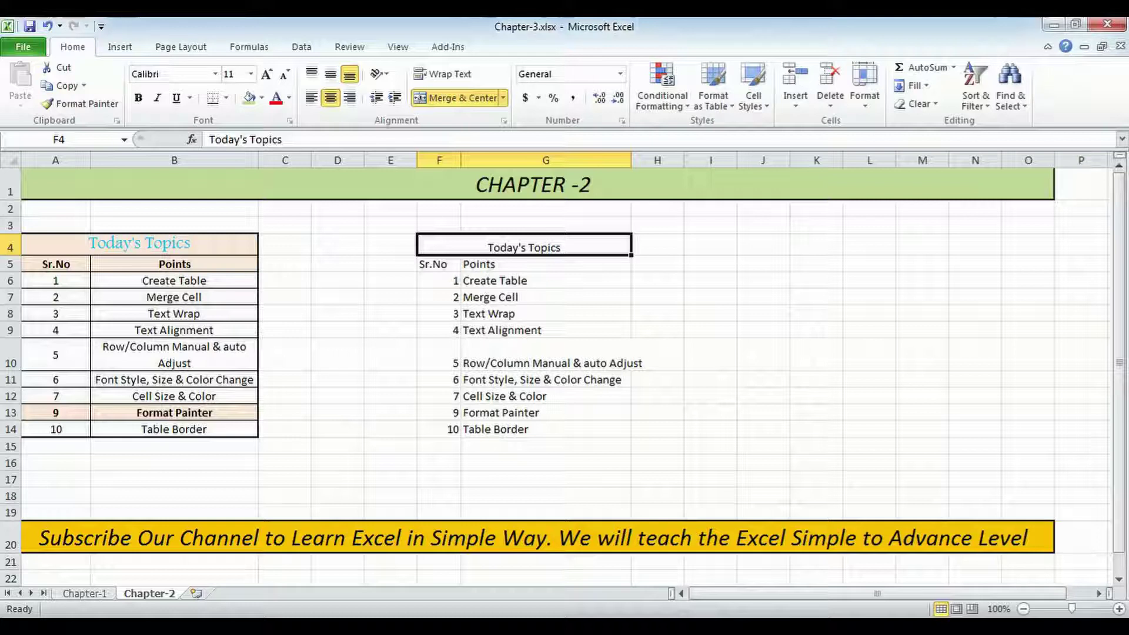
{"action": "left_click", "coordinate": [545, 355]}
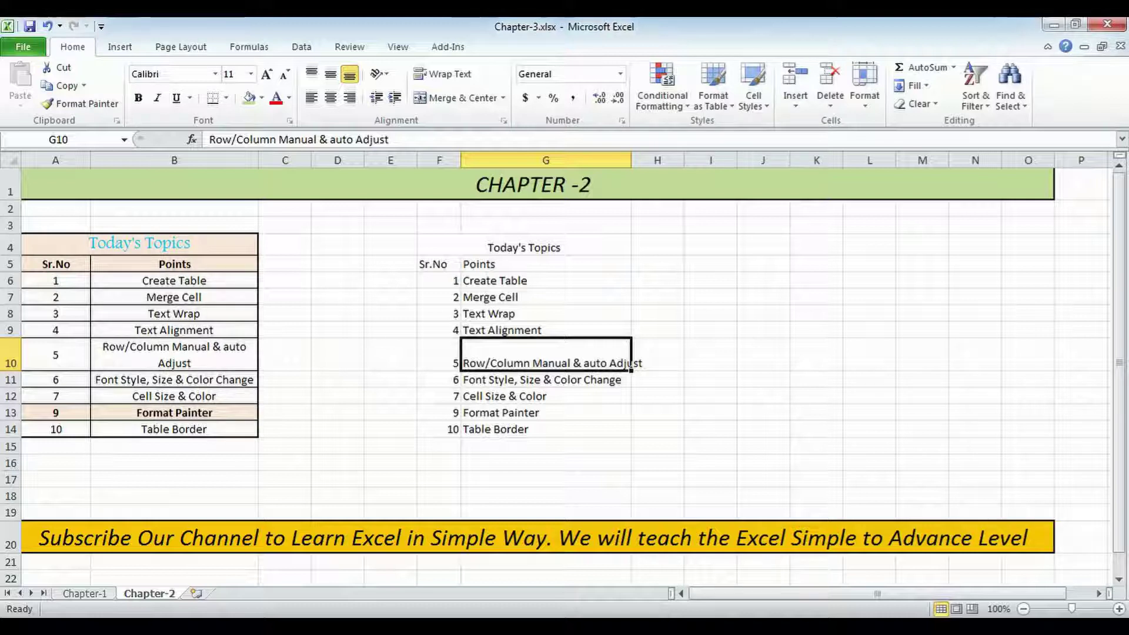
{"action": "key", "text": "ctrl+a"}
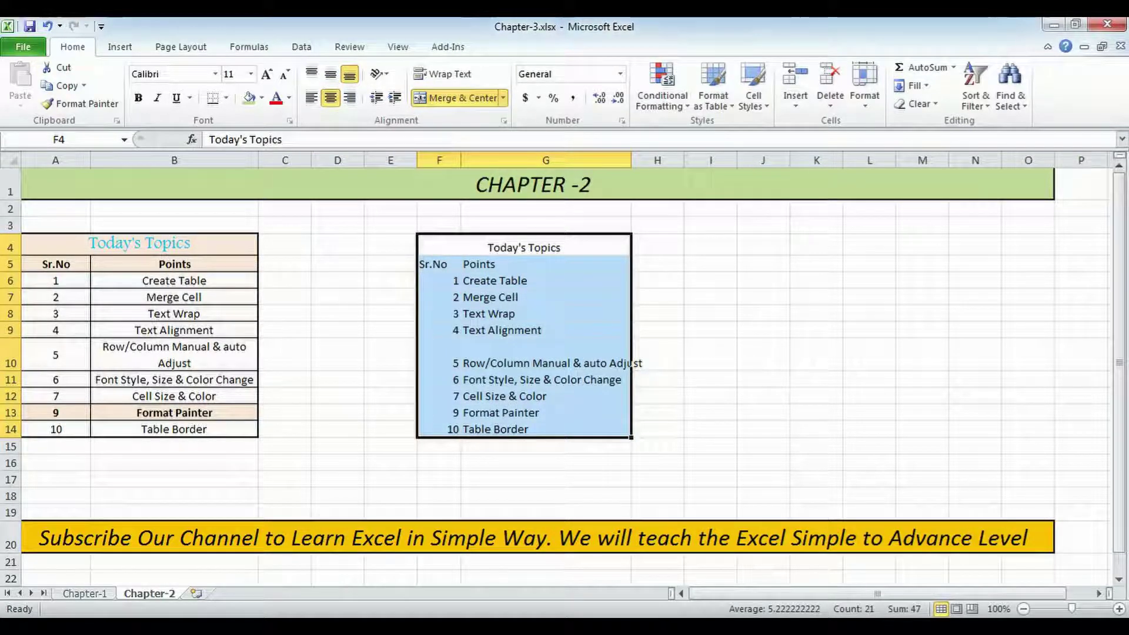
{"action": "left_click", "coordinate": [986, 628]}
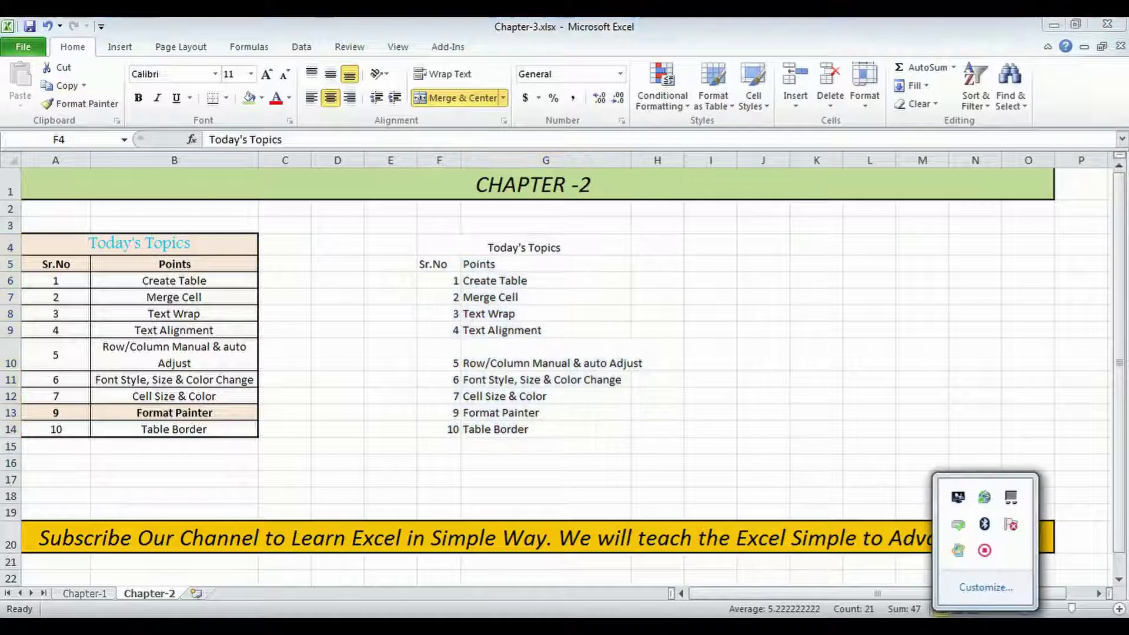
{"action": "left_click", "coordinate": [986, 628]}
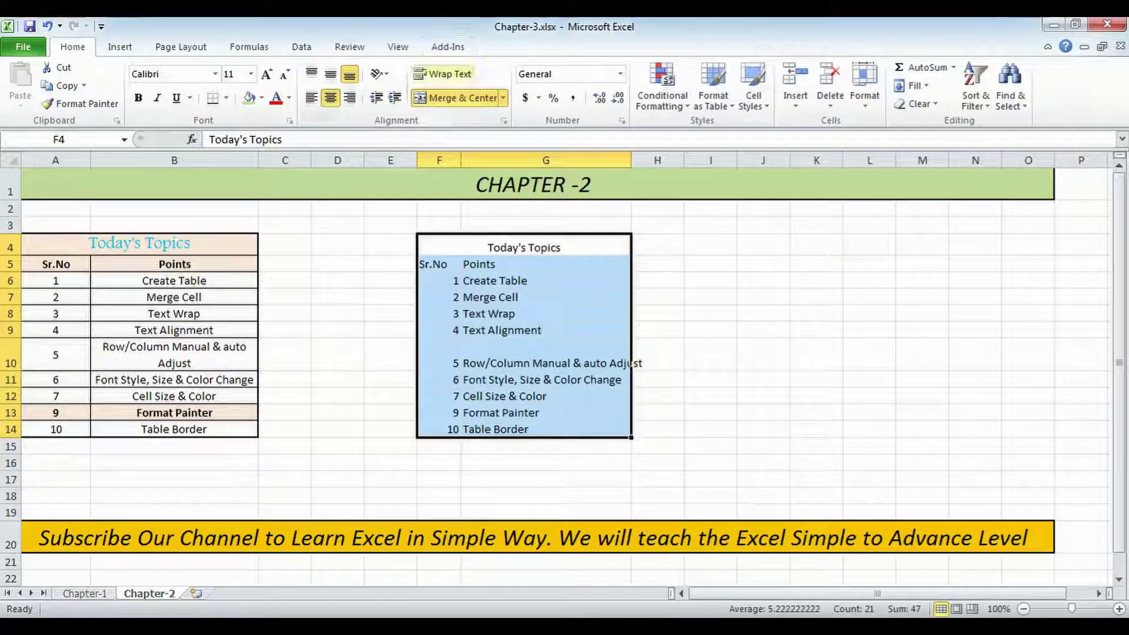
{"action": "left_click", "coordinate": [443, 73]}
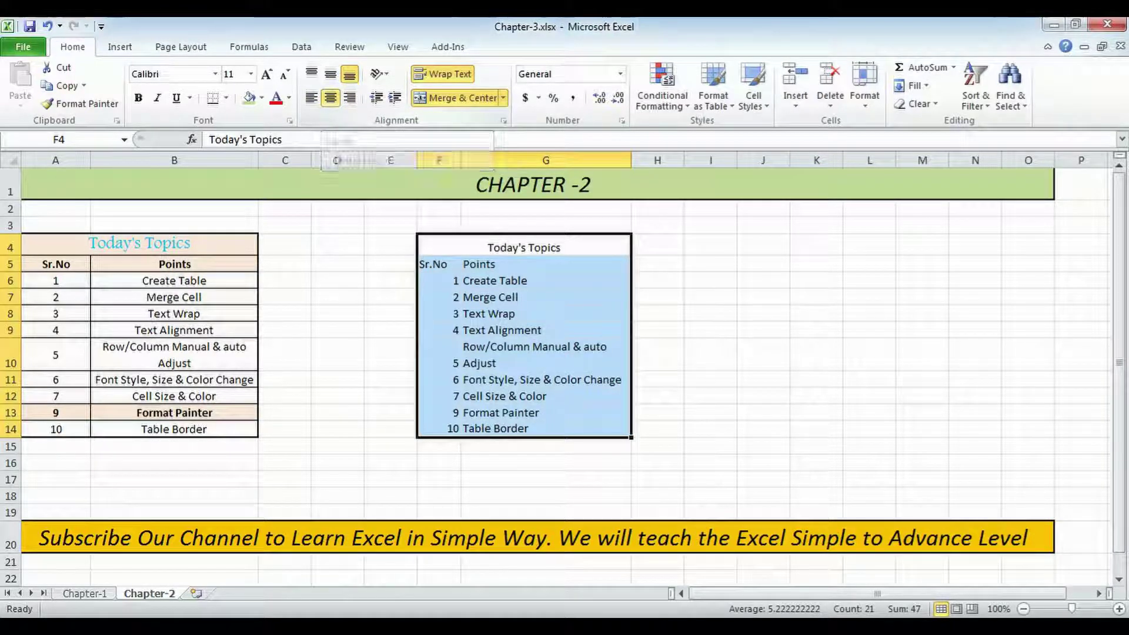
Align all text in the table F4:G14 to the middle vertically and to the center horizontally.
{"action": "left_click", "coordinate": [983, 626]}
{"action": "left_click", "coordinate": [983, 625]}
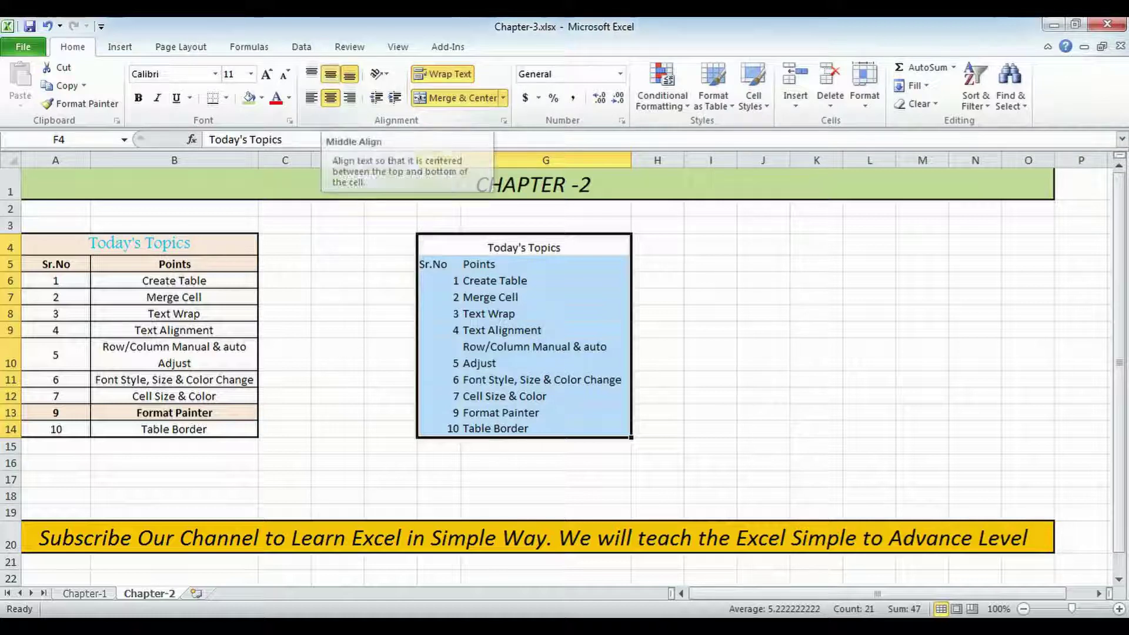
{"action": "left_click", "coordinate": [331, 73]}
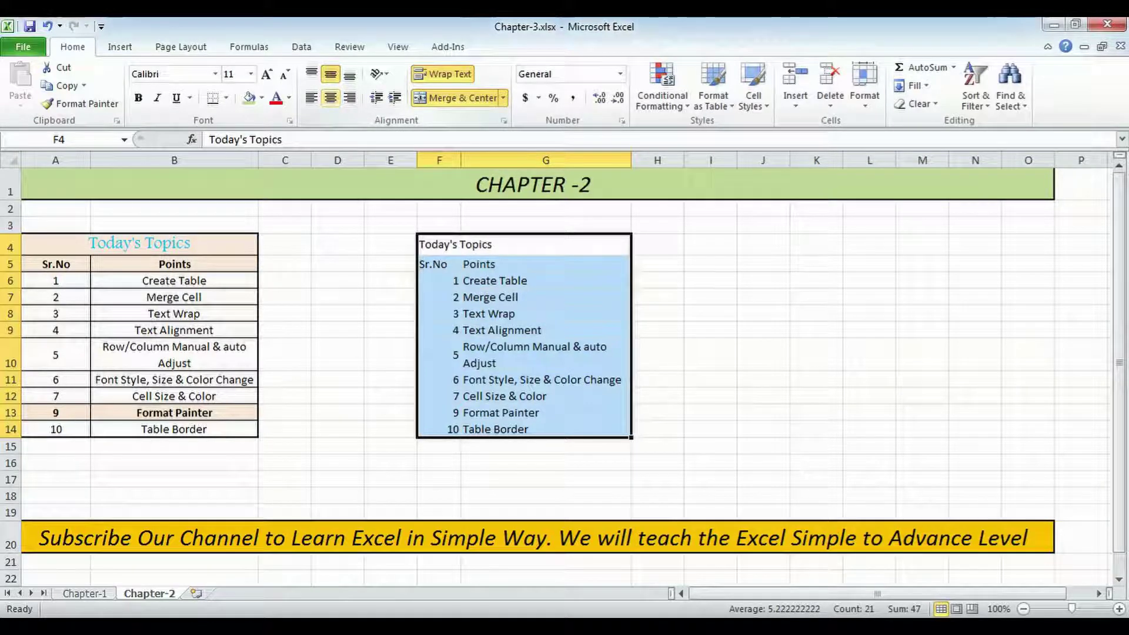
{"action": "left_click", "coordinate": [330, 98]}
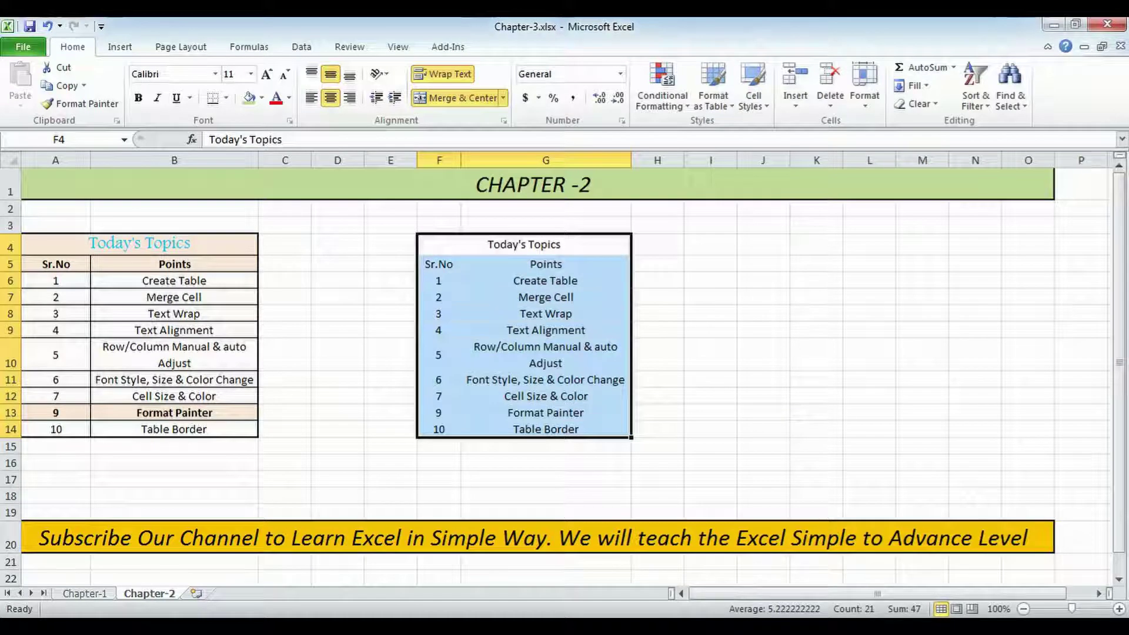
{"action": "left_click", "coordinate": [985, 628]}
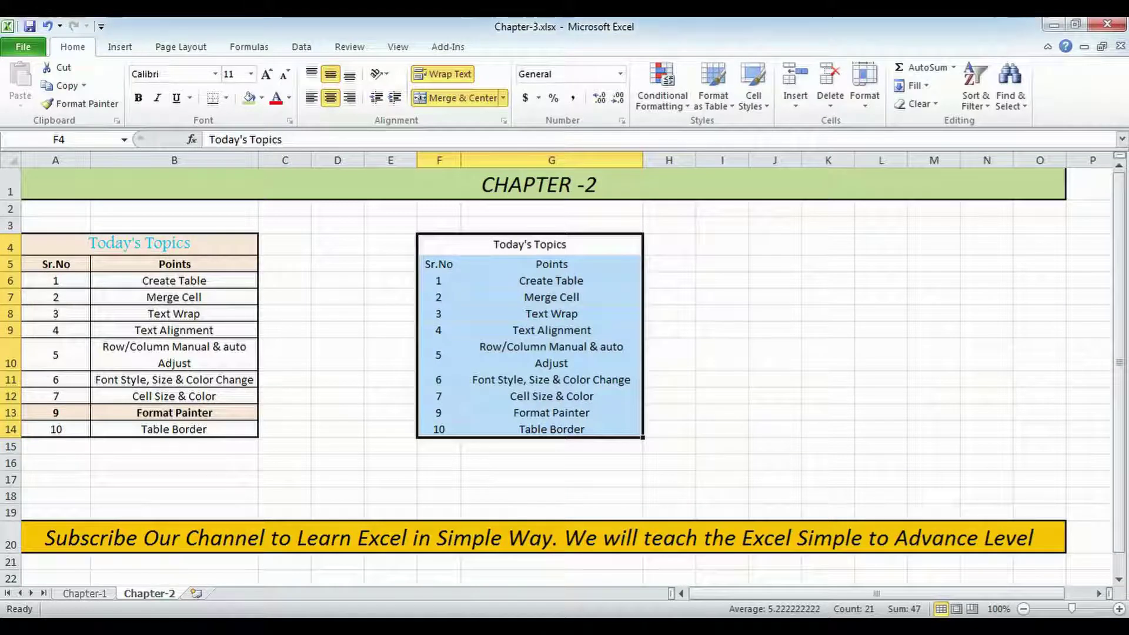
Auto-fit column G to its longest entry and make row 4 slightly taller.
{"action": "mouse_move", "coordinate": [643, 160]}
{"action": "left_mouse_down"}
{"action": "mouse_move", "coordinate": [662, 160]}
{"action": "mouse_move", "coordinate": [638, 160]}
{"action": "mouse_move", "coordinate": [651, 160]}
{"action": "left_mouse_up"}
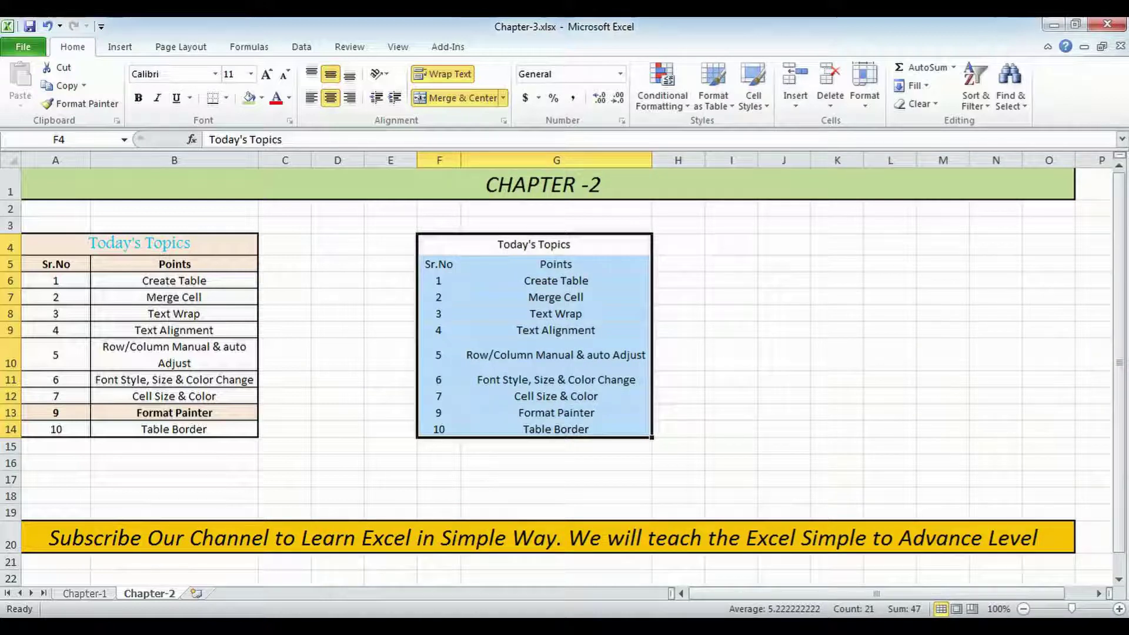
{"action": "left_click_drag", "start_coordinate": [651, 160], "coordinate": [724, 160]}
{"action": "double_click", "coordinate": [723, 160]}
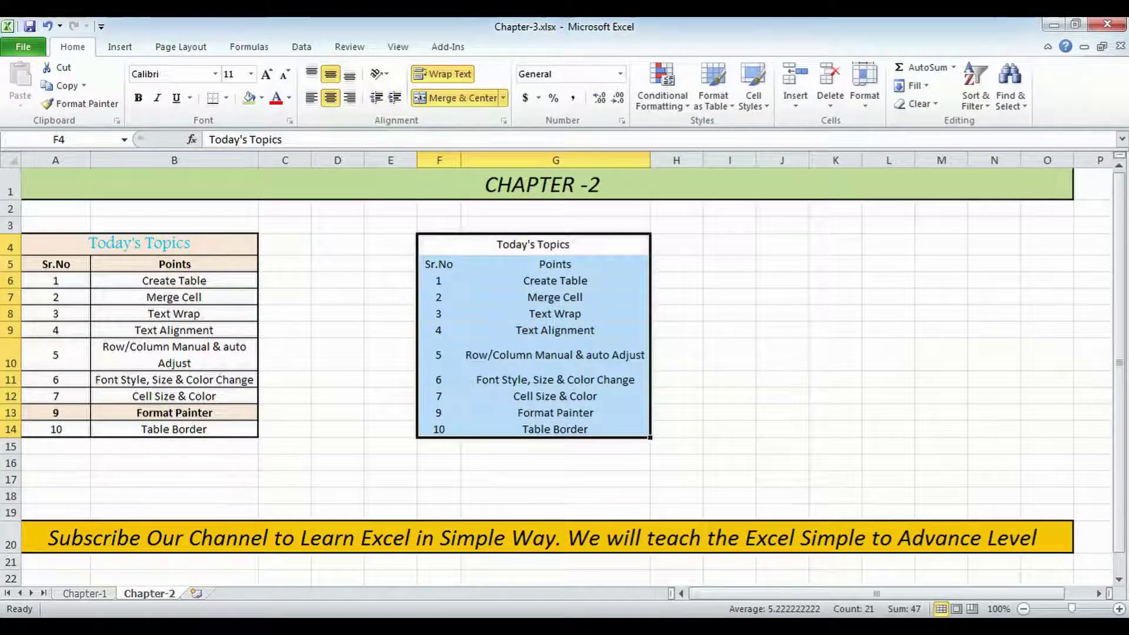
{"action": "left_click_drag", "start_coordinate": [10, 256], "coordinate": [11, 270]}
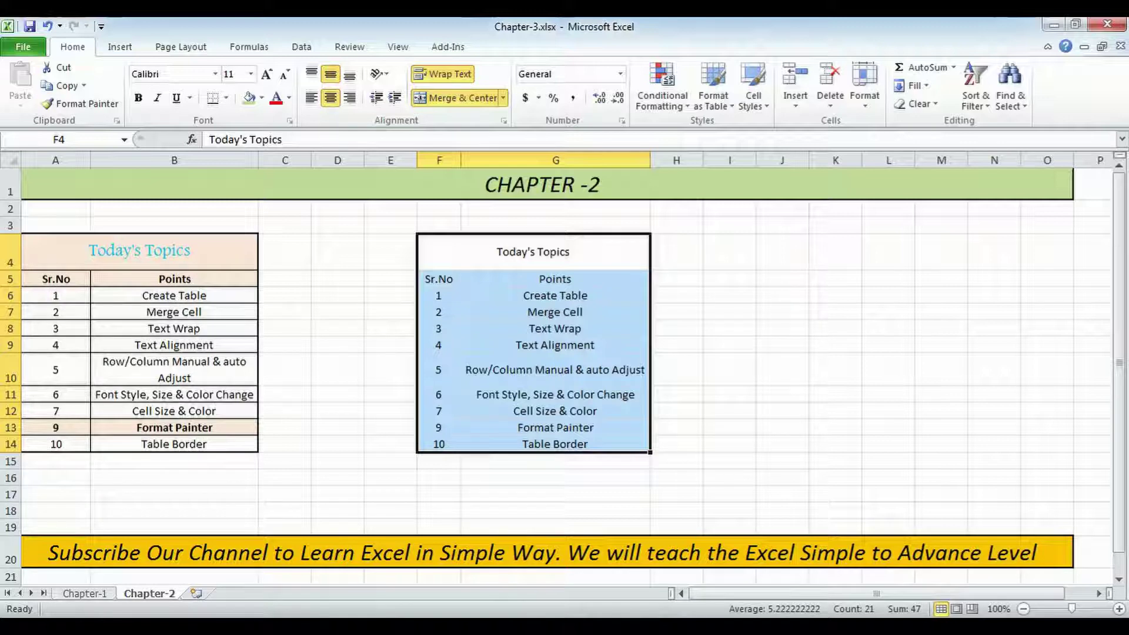
{"action": "left_click_drag", "start_coordinate": [11, 270], "coordinate": [11, 264]}
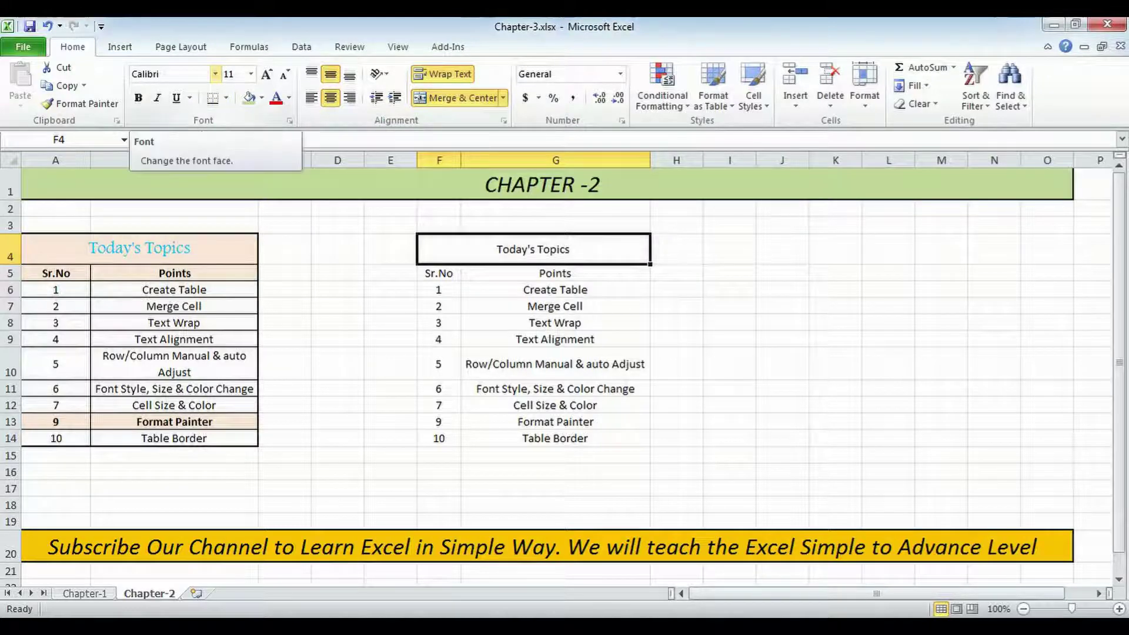
Set the "Today's Topics" title in F4 to the Andalus font at size 14.
{"action": "left_click", "coordinate": [215, 73]}
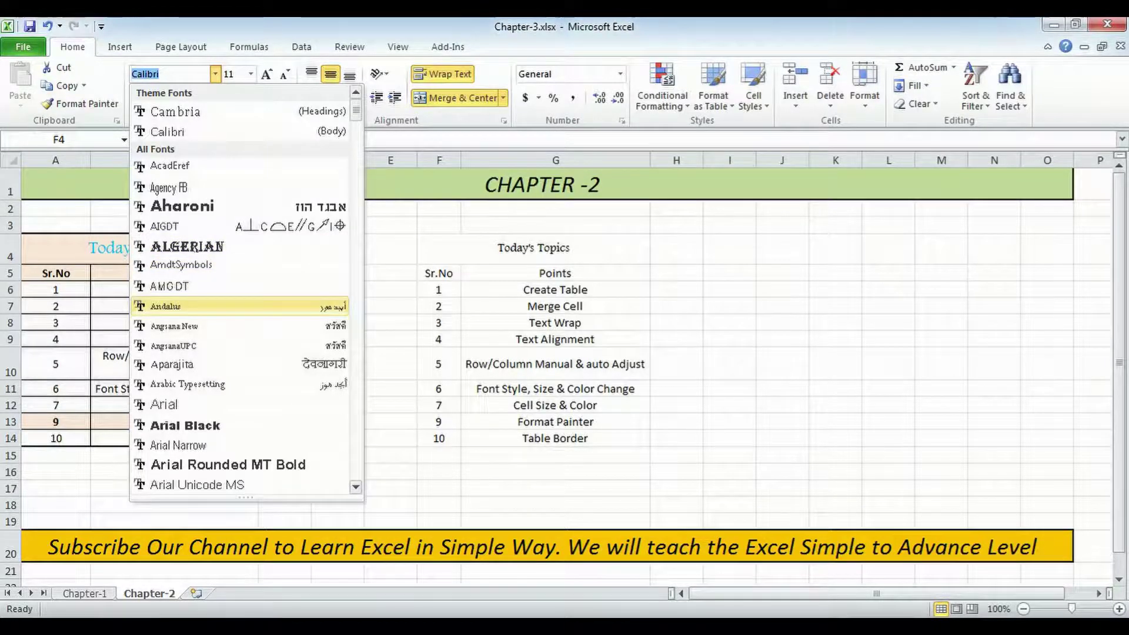
{"action": "left_click", "coordinate": [177, 306]}
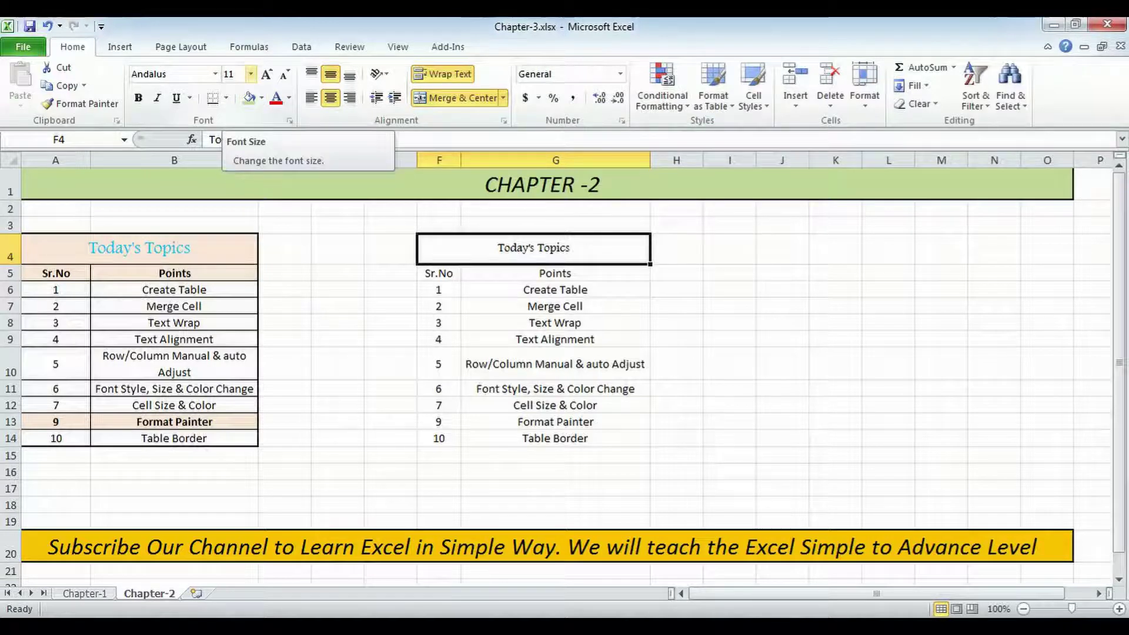
{"action": "left_click", "coordinate": [251, 73]}
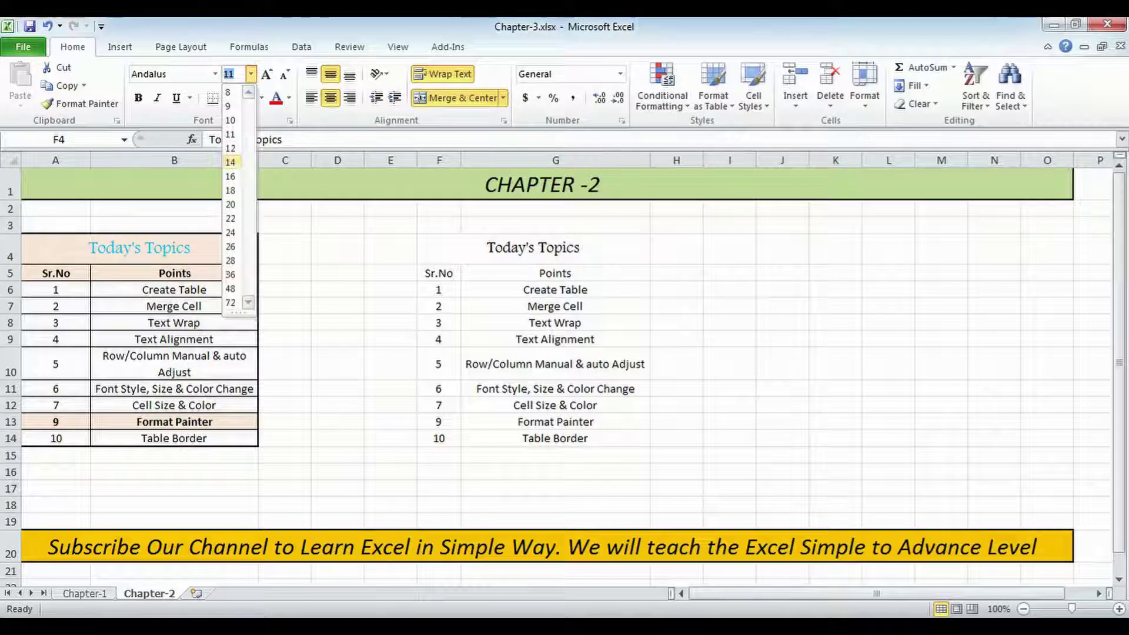
{"action": "left_click", "coordinate": [231, 162]}
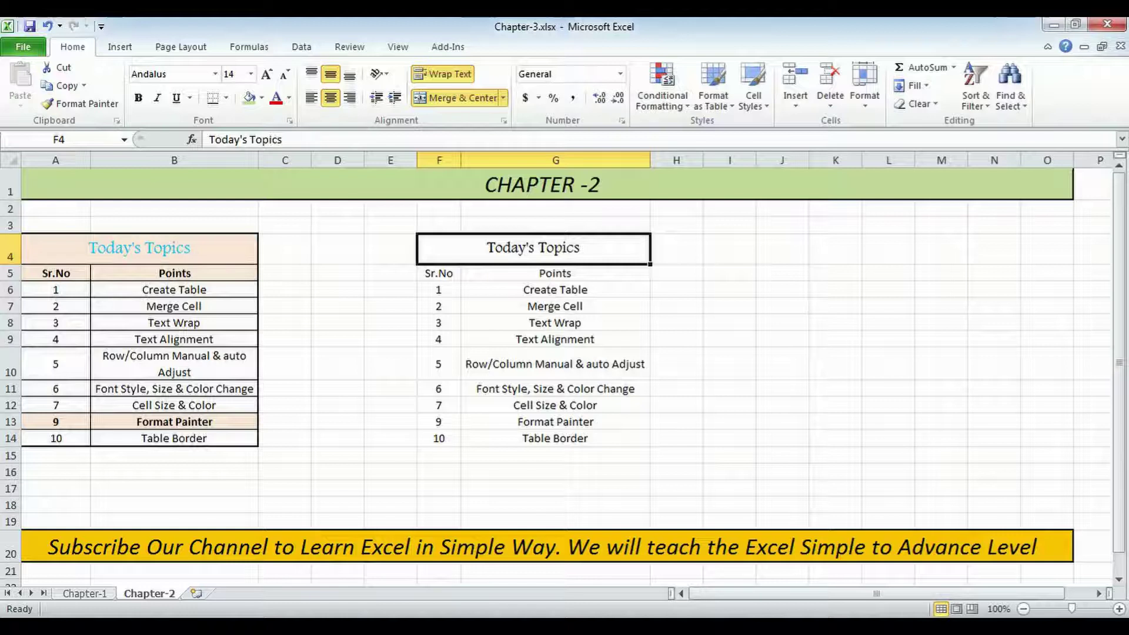
Color the F4 title text light blue and increase its font size to 16.
{"action": "left_click", "coordinate": [289, 98]}
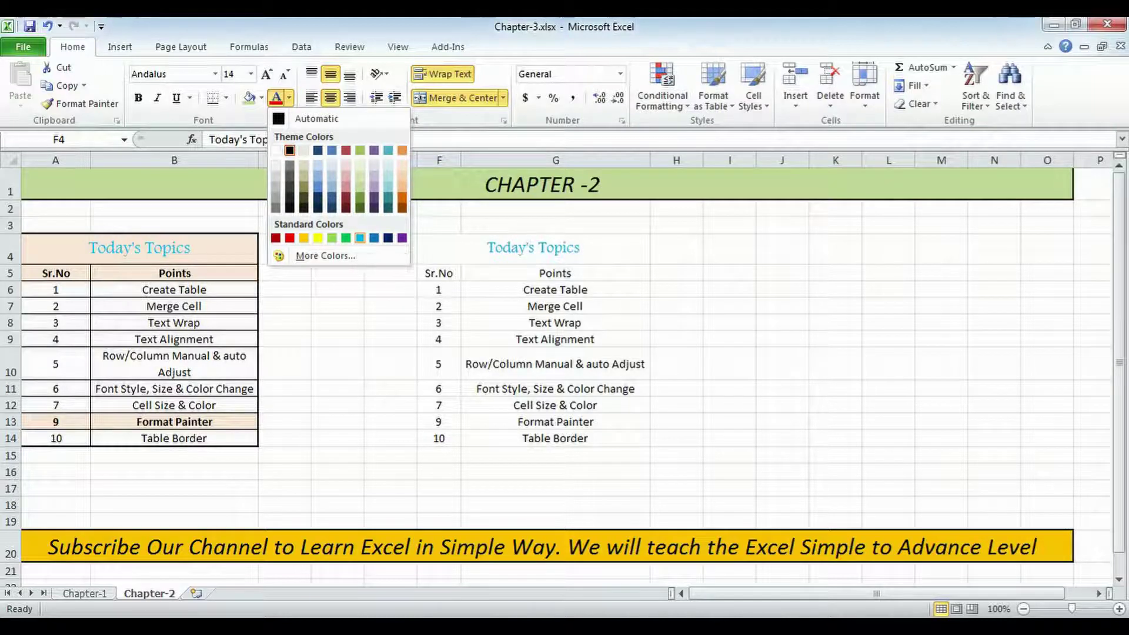
{"action": "left_click", "coordinate": [360, 237]}
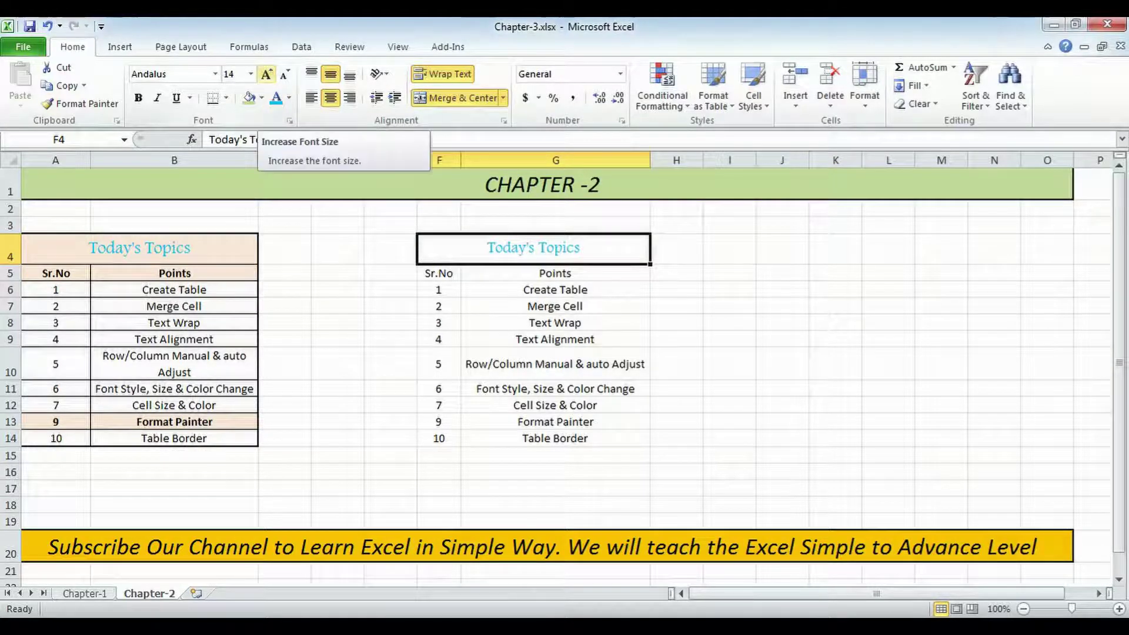
{"action": "left_click", "coordinate": [267, 73]}
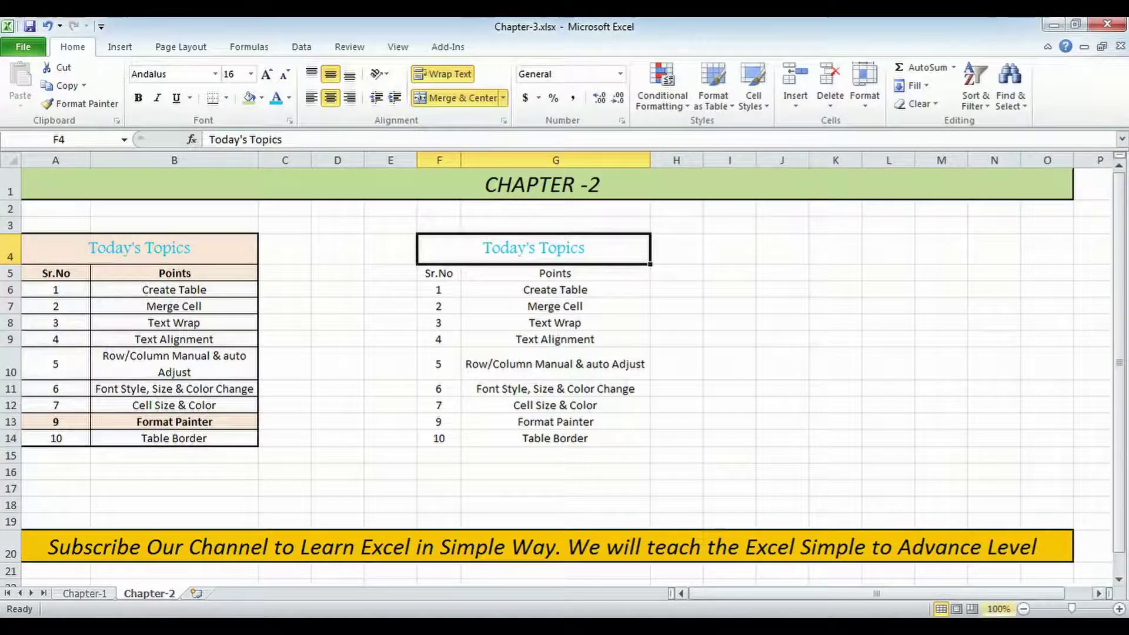
{"action": "left_click", "coordinate": [986, 627]}
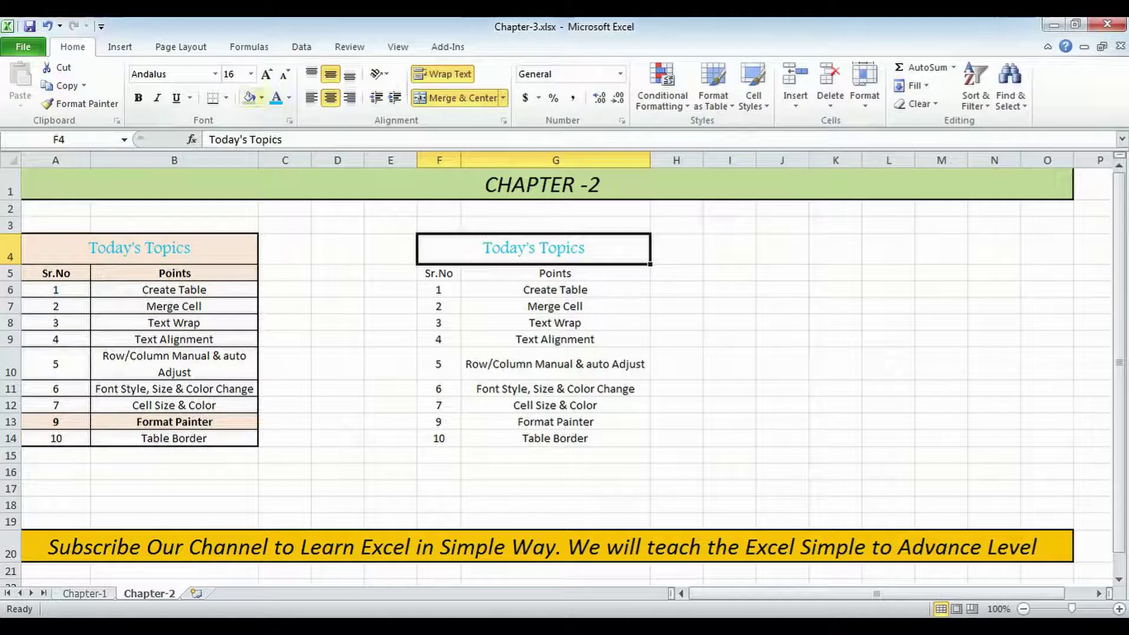
Fill the F4 title and the F5:G5 header row with Orange, Accent 6, Lighter 80%, and make the header row bold.
{"action": "left_click", "coordinate": [261, 97]}
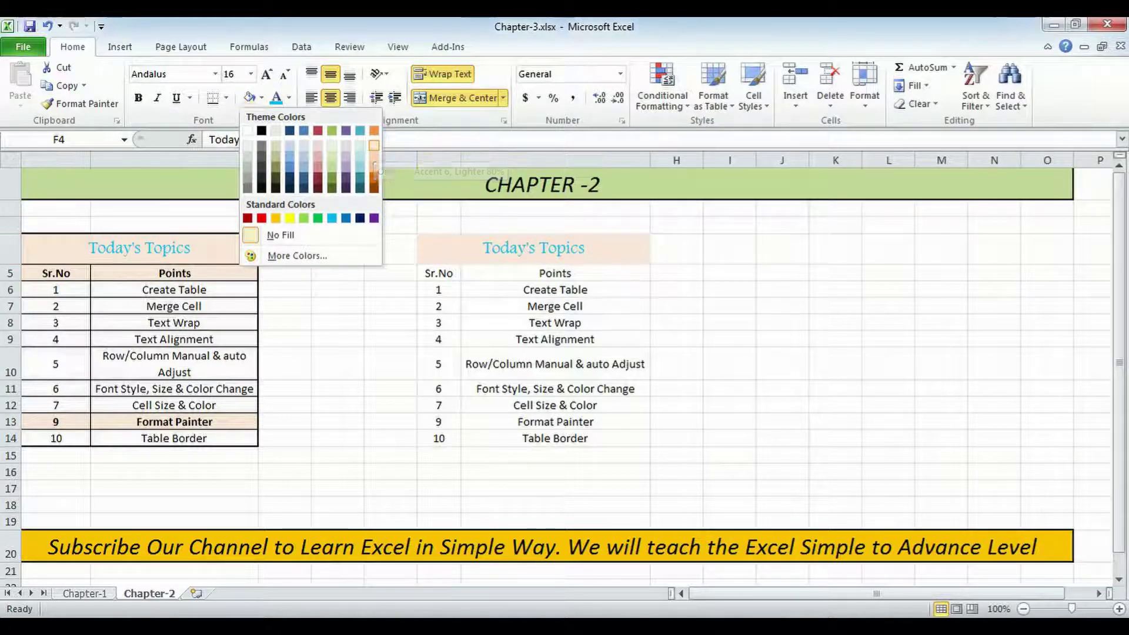
{"action": "left_click", "coordinate": [374, 145]}
{"action": "left_click_drag", "start_coordinate": [438, 274], "coordinate": [532, 273]}
{"action": "left_click", "coordinate": [250, 97]}
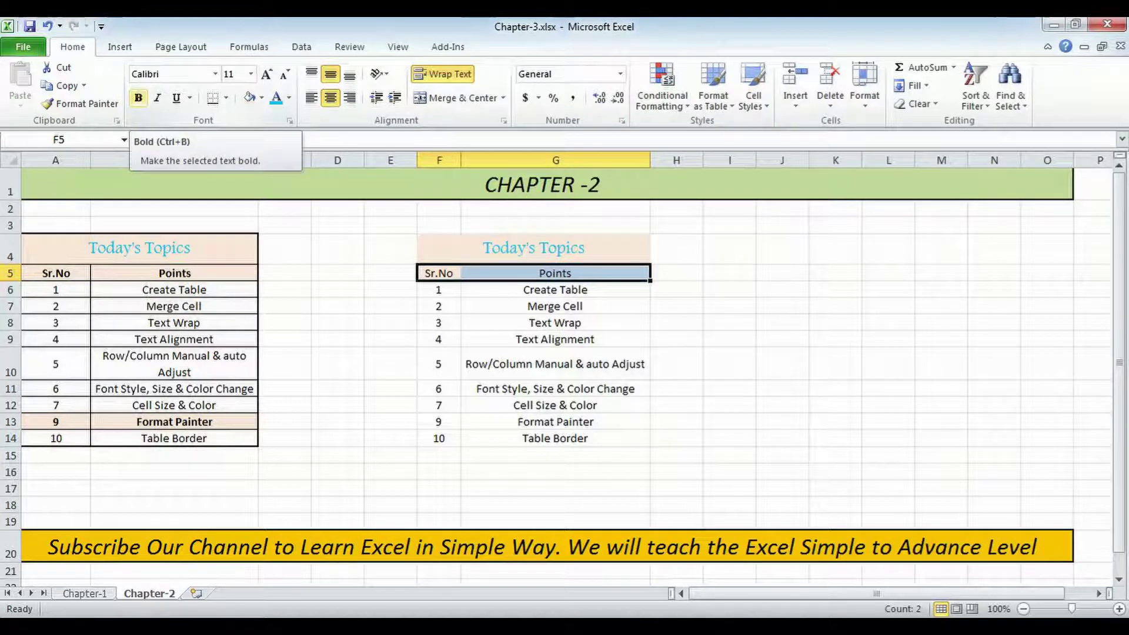
{"action": "left_click", "coordinate": [138, 98]}
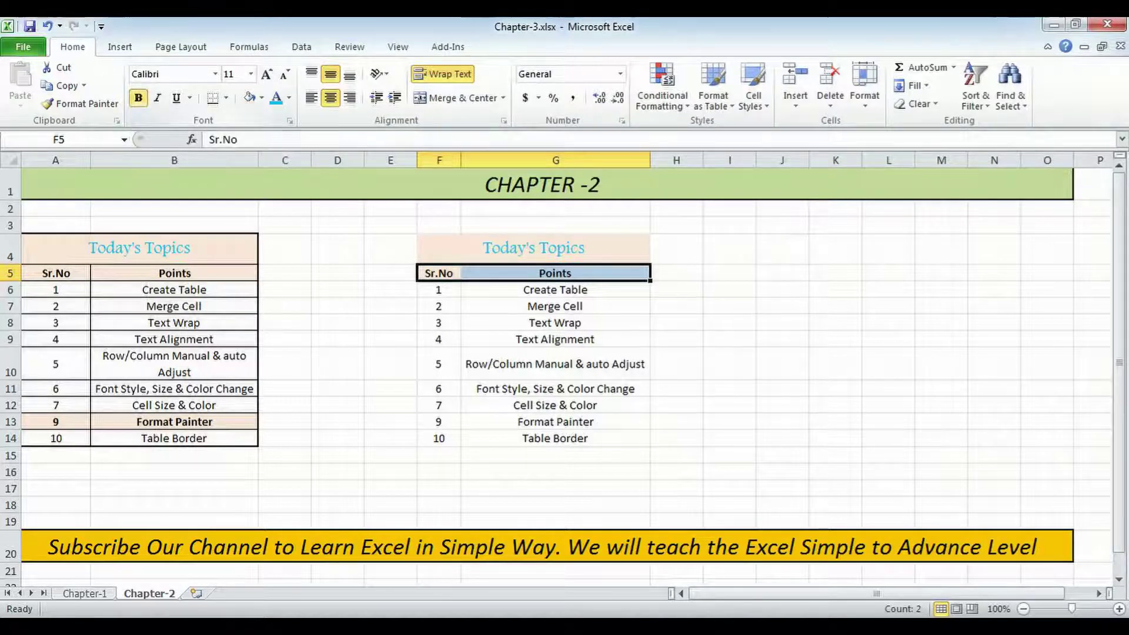
Copy the formatting of header row F5:G5 onto the "Format Painter" row F13:G13 with Format Painter.
{"action": "left_click", "coordinate": [533, 248]}
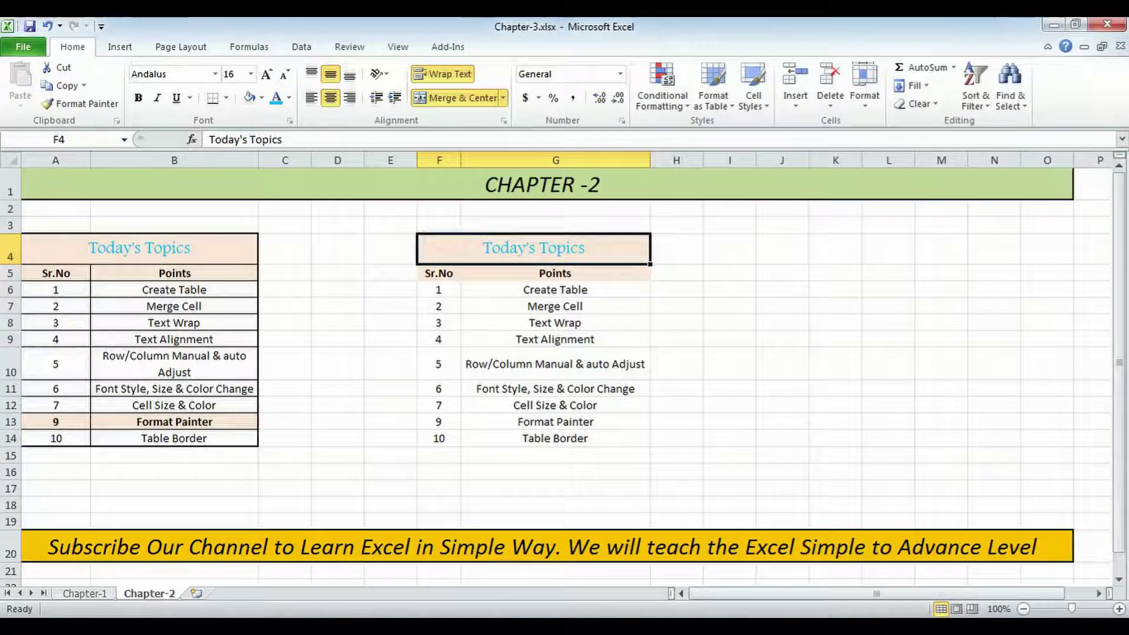
{"action": "left_click_drag", "start_coordinate": [439, 274], "coordinate": [555, 275]}
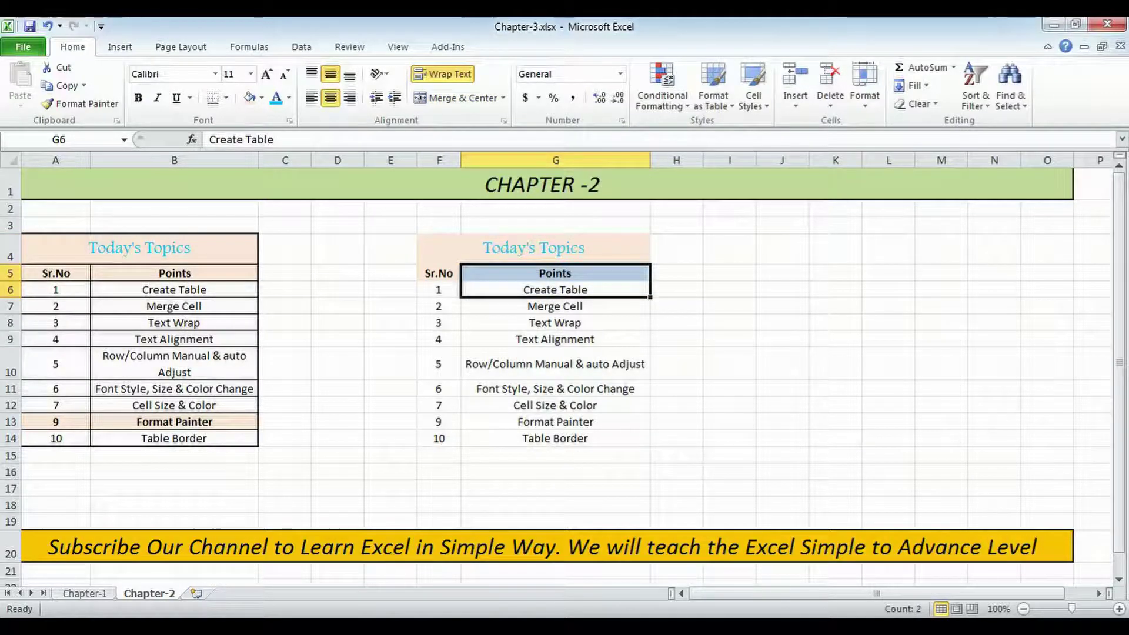
{"action": "left_click_drag", "start_coordinate": [439, 273], "coordinate": [555, 274]}
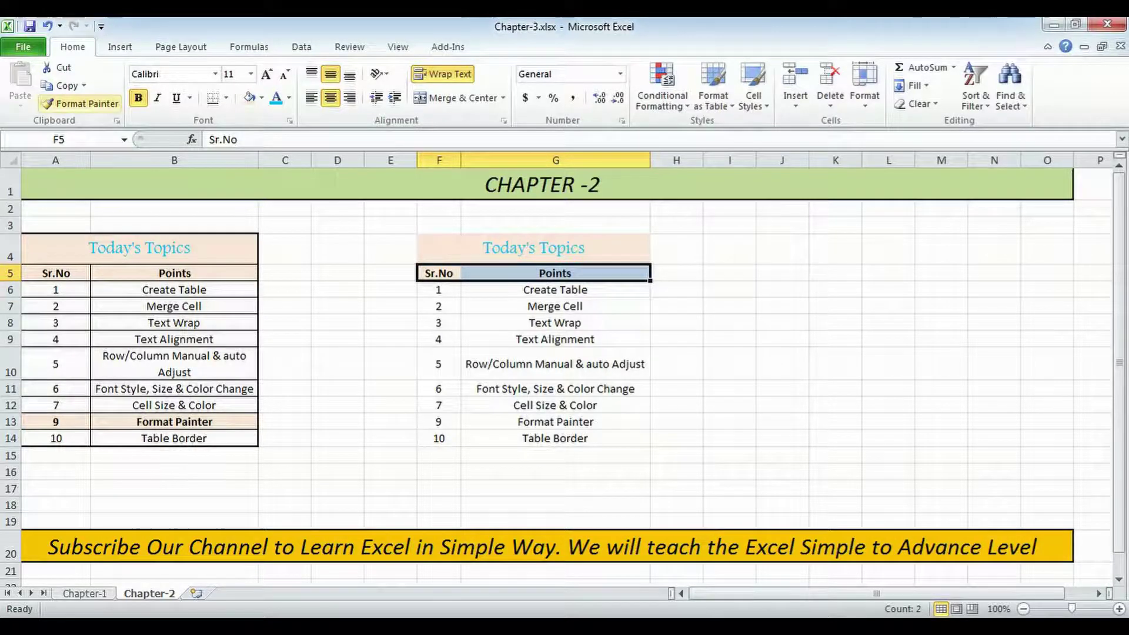
{"action": "left_click", "coordinate": [82, 104]}
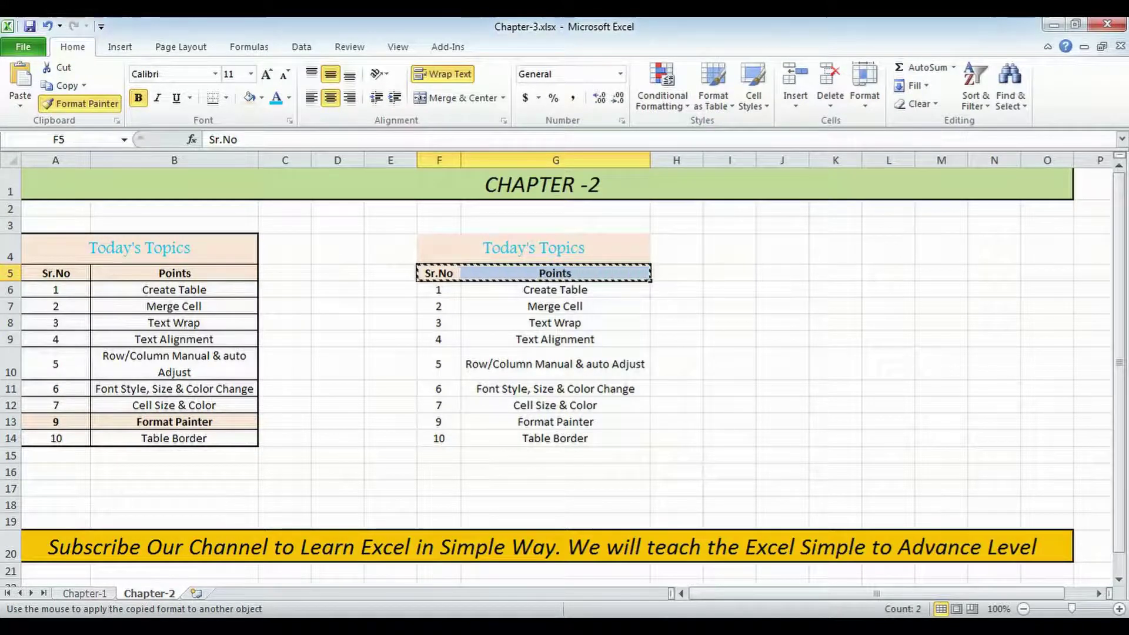
{"action": "left_click_drag", "start_coordinate": [439, 422], "coordinate": [555, 422]}
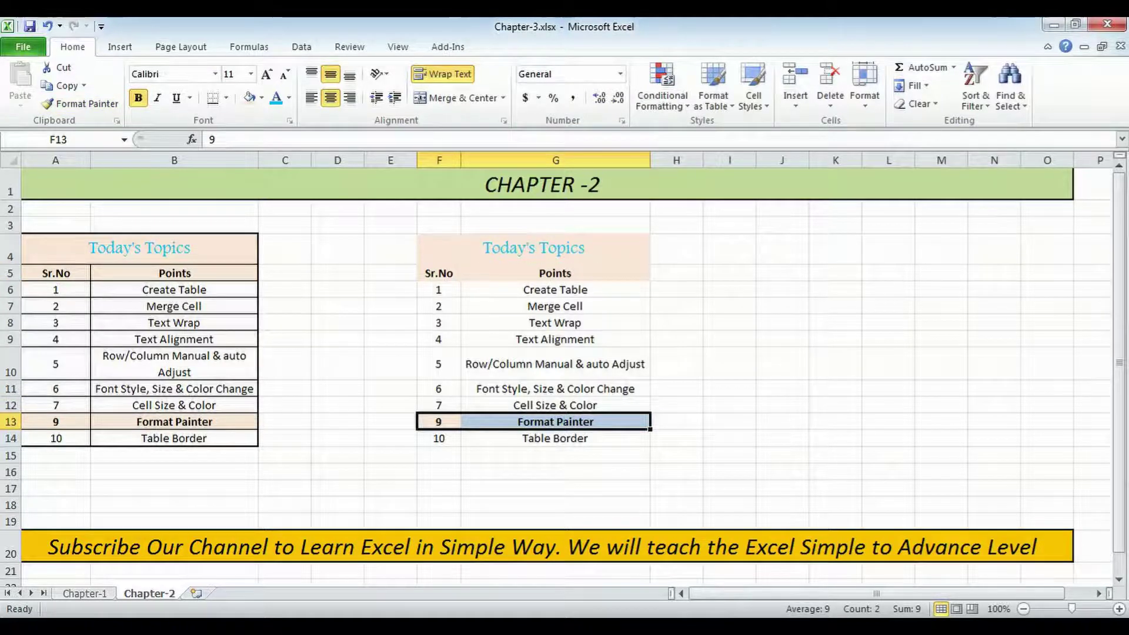
{"action": "left_click", "coordinate": [555, 273]}
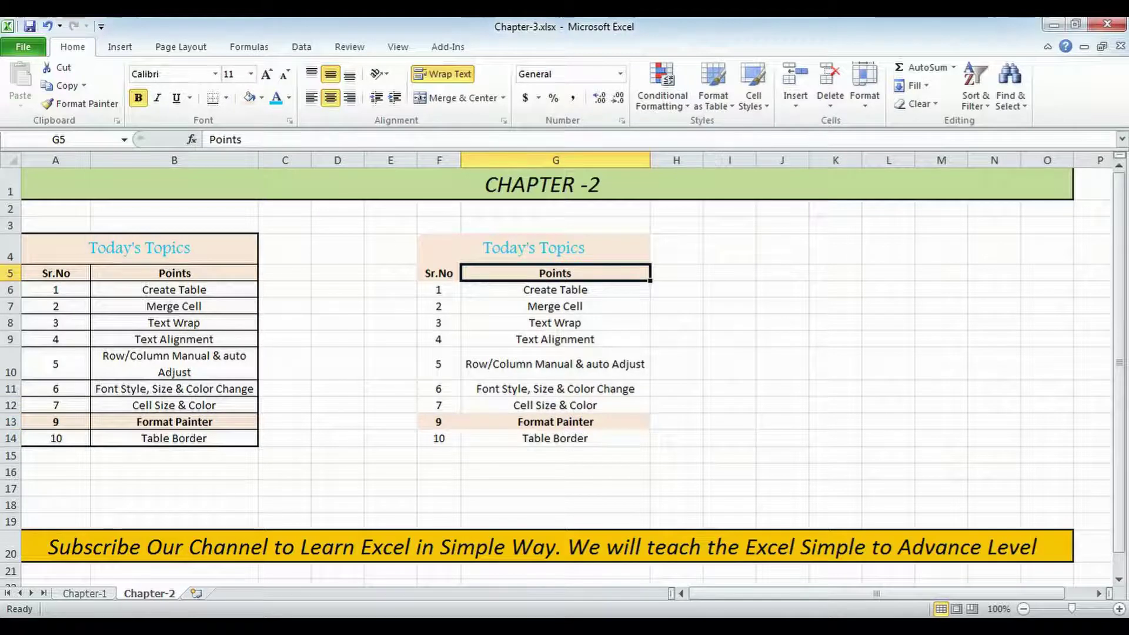
{"action": "left_click", "coordinate": [1030, 631]}
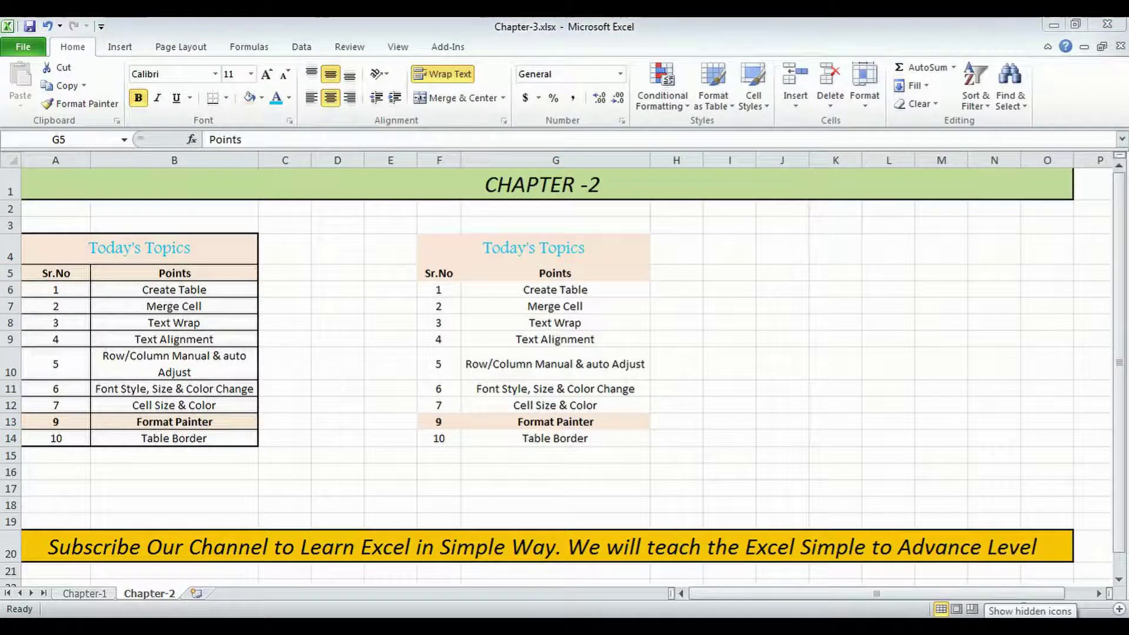
Apply All Borders to the whole "Today's Topics" table in F4:G14.
{"action": "left_click", "coordinate": [677, 389]}
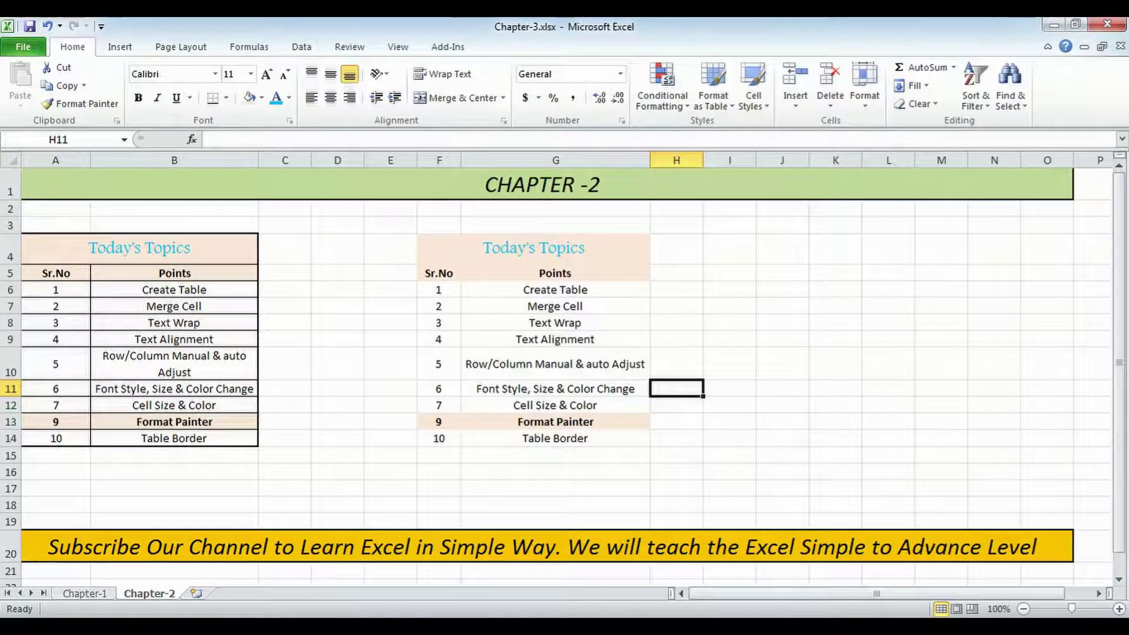
{"action": "left_click_drag", "start_coordinate": [529, 248], "coordinate": [529, 438]}
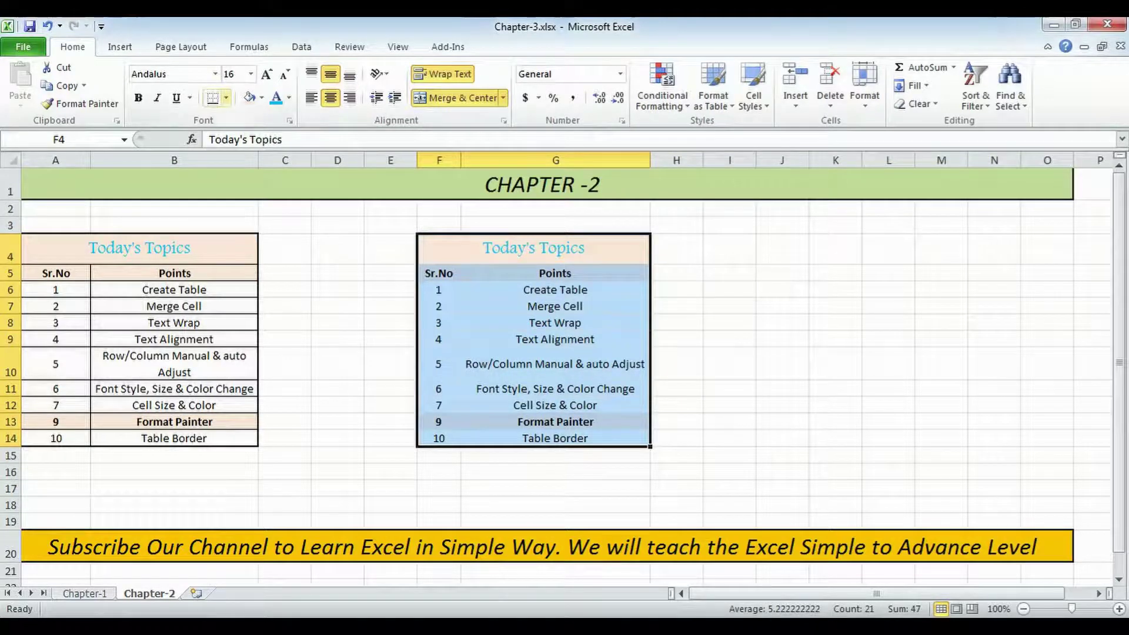
{"action": "left_click", "coordinate": [226, 98]}
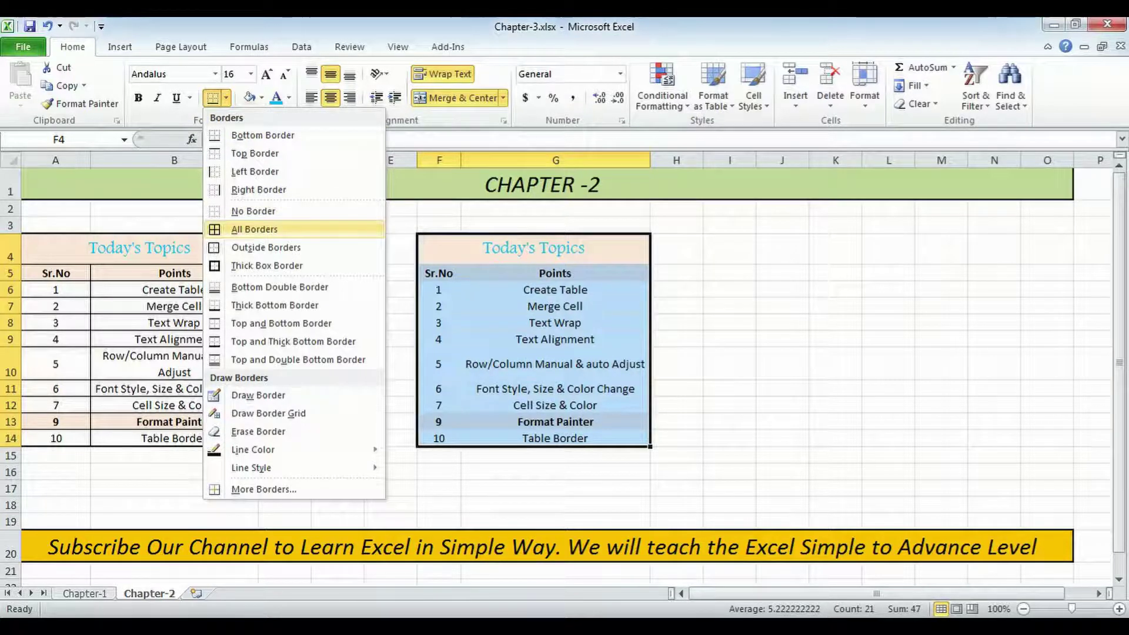
{"action": "key", "text": "Up"}
{"action": "key", "text": "Up"}
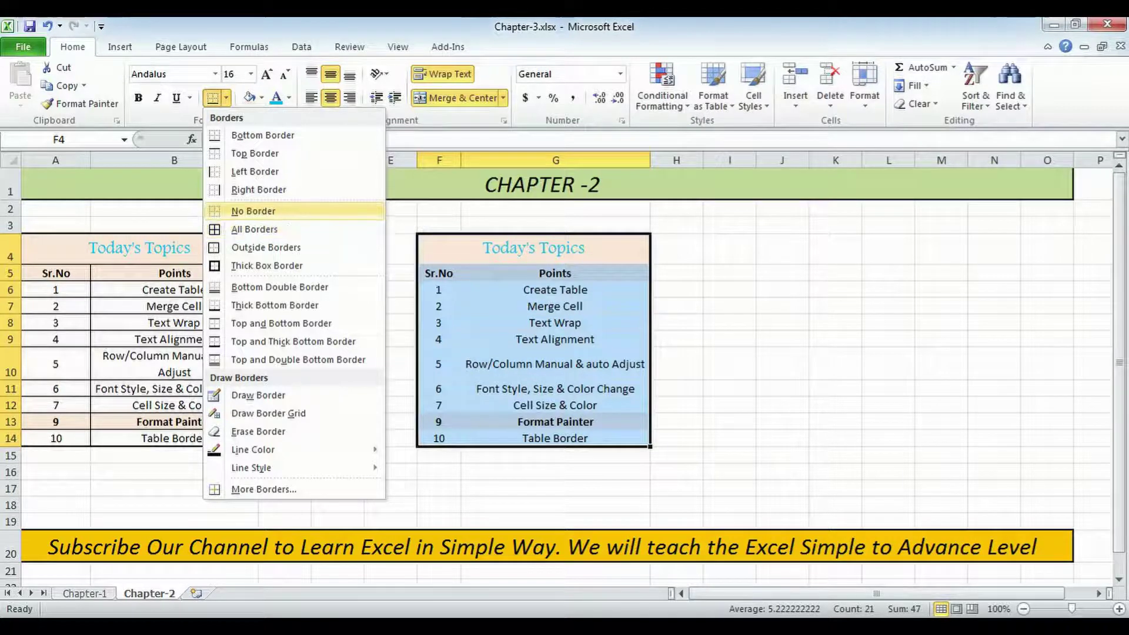
{"action": "key", "text": "Up"}
{"action": "key", "text": "Down"}
{"action": "key", "text": "Down"}
{"action": "key", "text": "Down"}
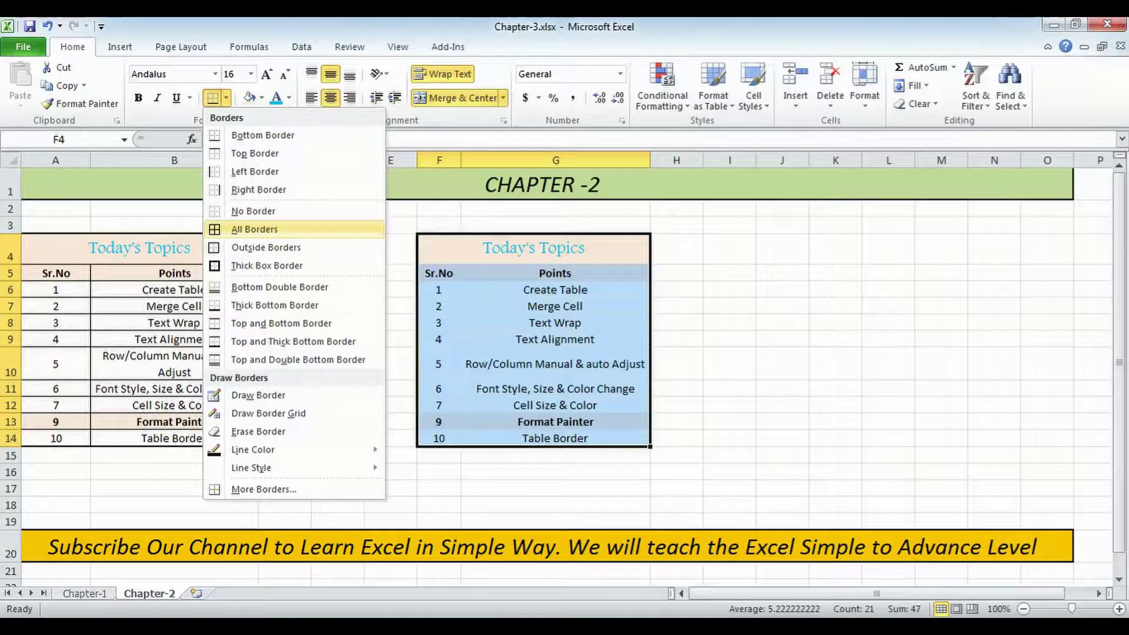
{"action": "key", "text": "Return"}
{"action": "left_click", "coordinate": [555, 364]}
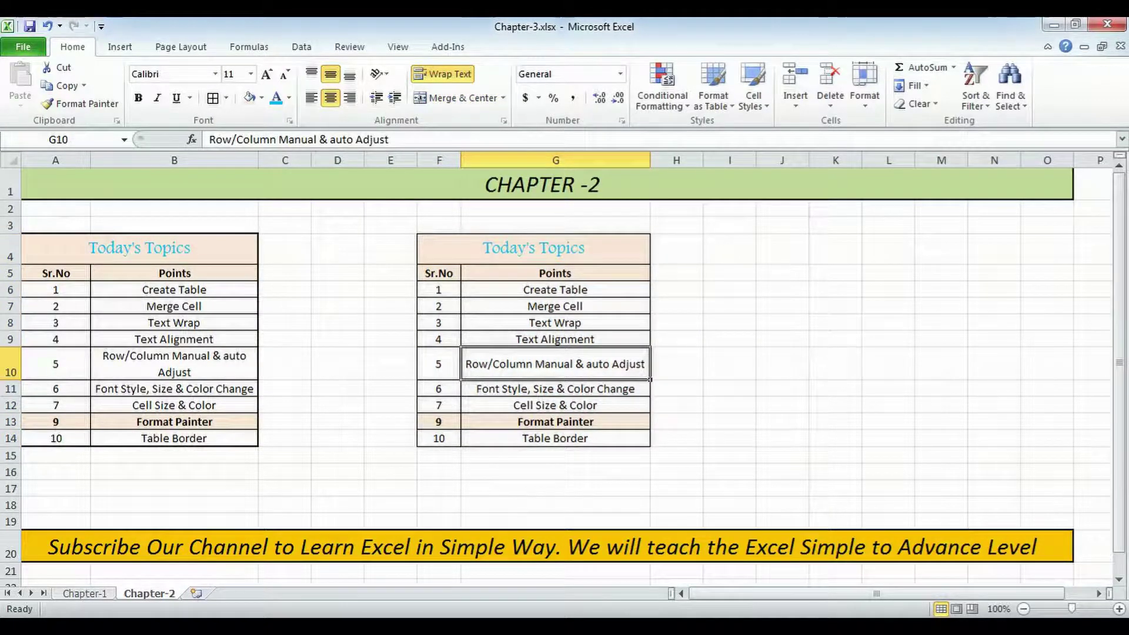
Add a Thick Box Border around the outside of the "Today's Topics" table F4:G14 and deselect it.
{"action": "left_click_drag", "start_coordinate": [533, 248], "coordinate": [555, 438]}
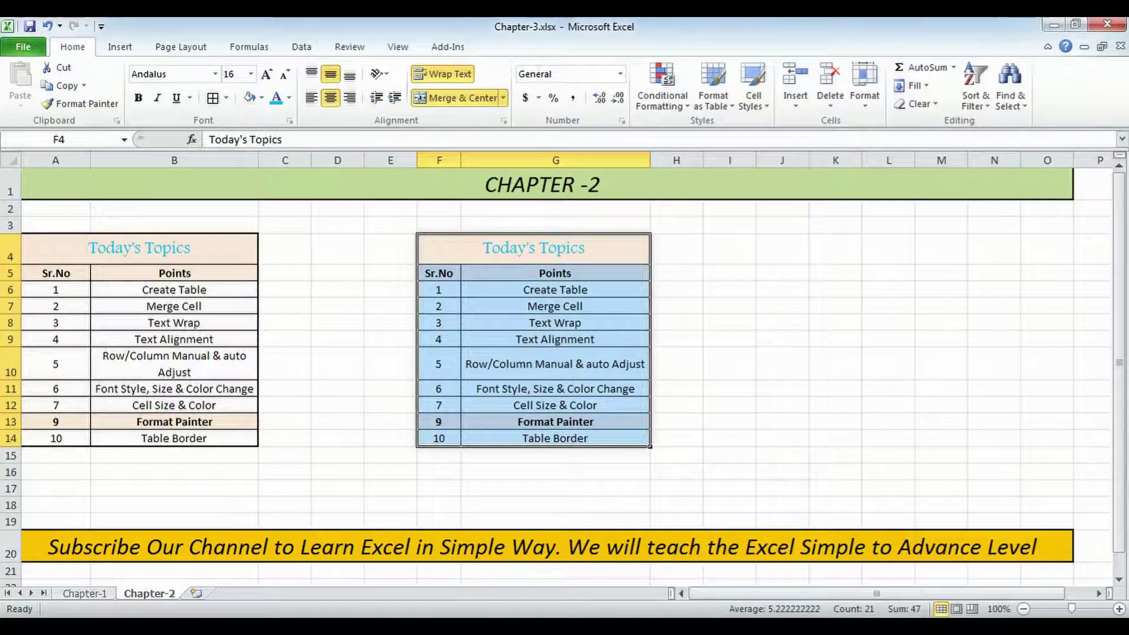
{"action": "left_click", "coordinate": [226, 98]}
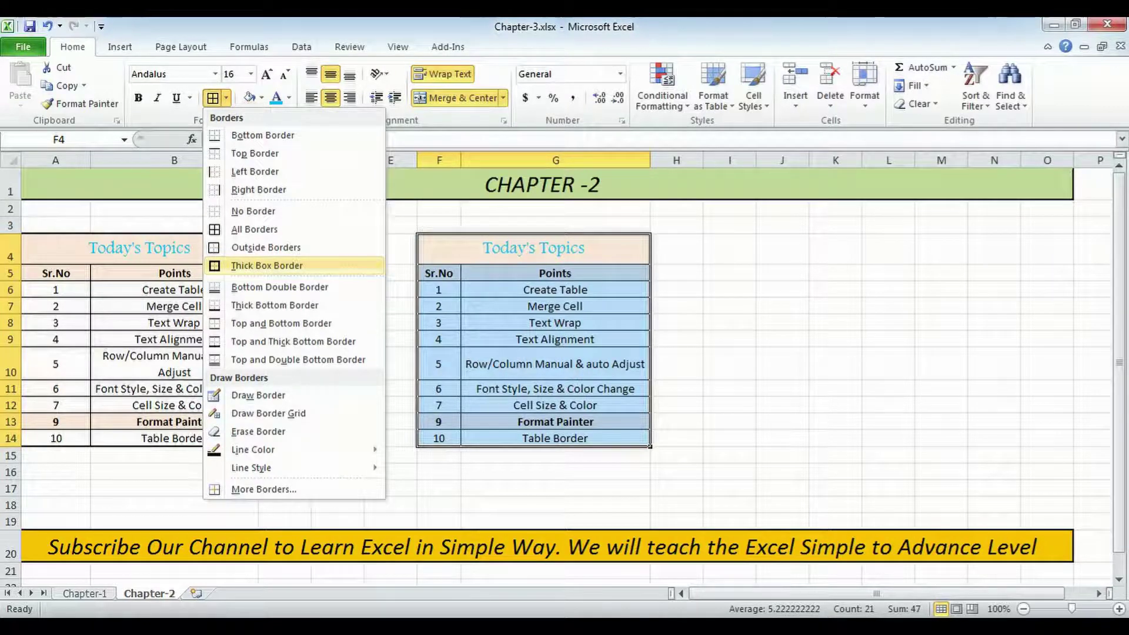
{"action": "left_click", "coordinate": [266, 265]}
{"action": "left_click", "coordinate": [782, 364]}
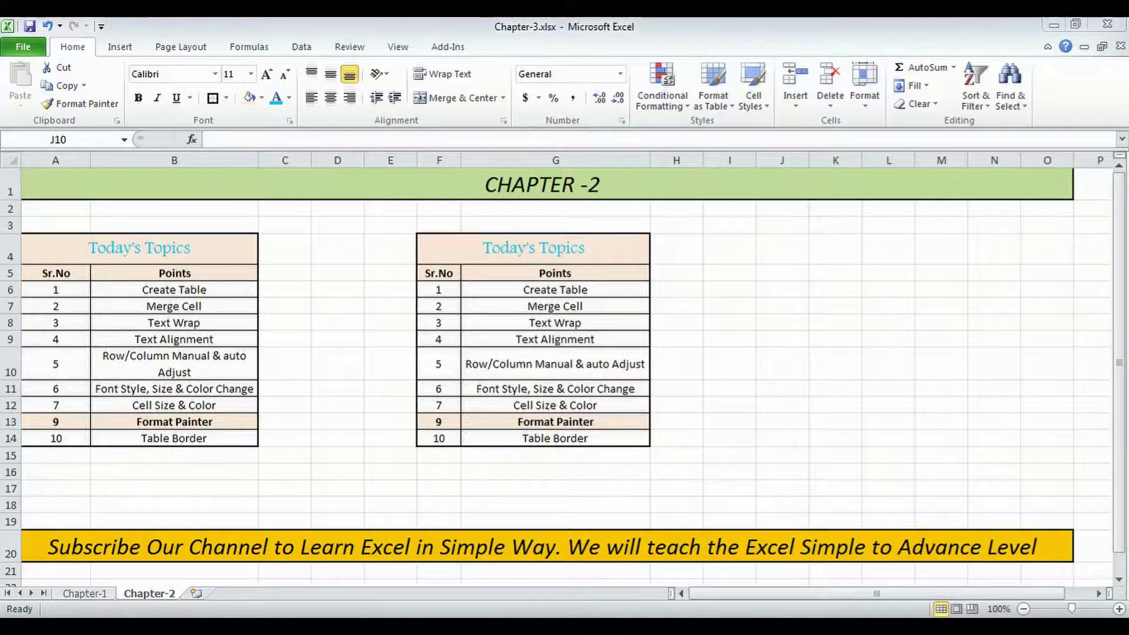
{"action": "left_click", "coordinate": [941, 455]}
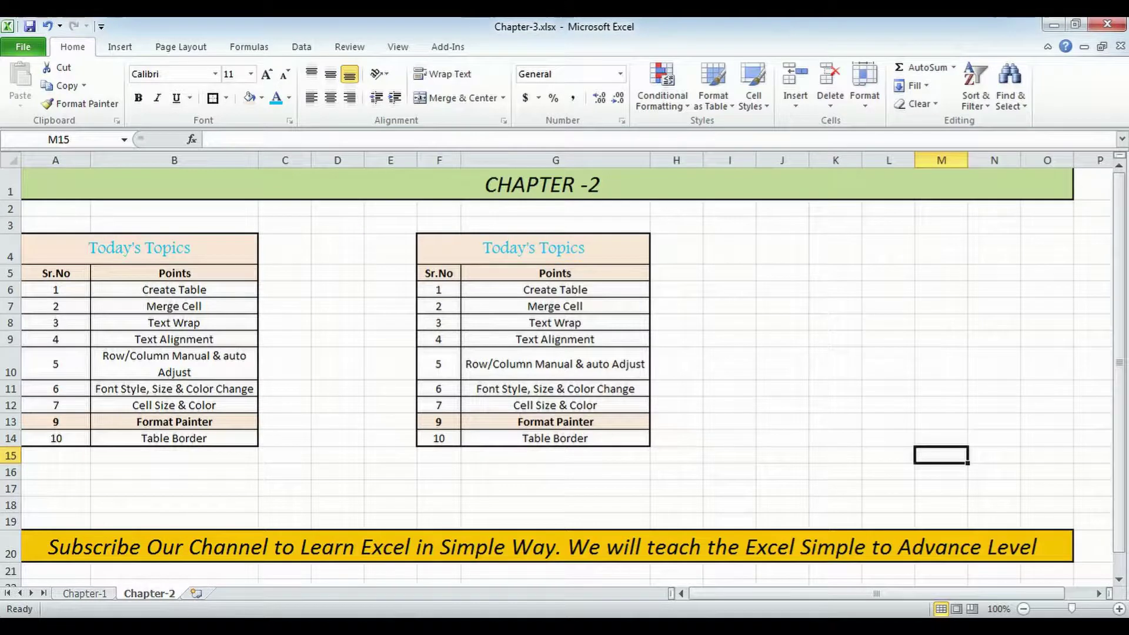